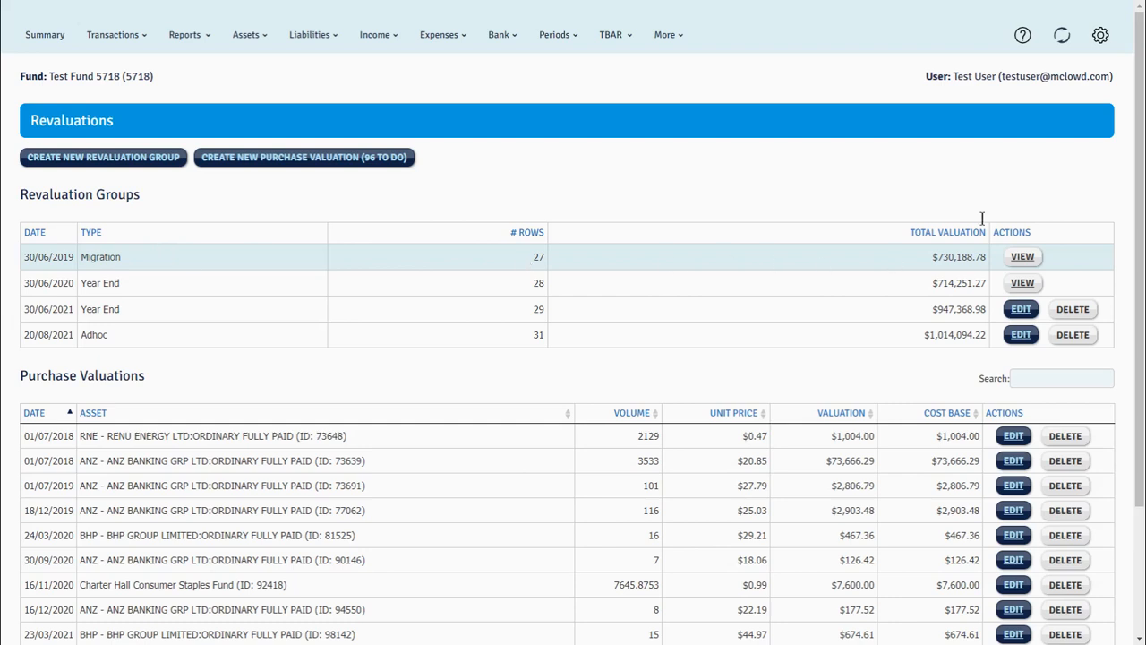
Examine the asset valuations in the 30/06/2019 Migration revaluation group, and return to the revaluations list.
click(1022, 258)
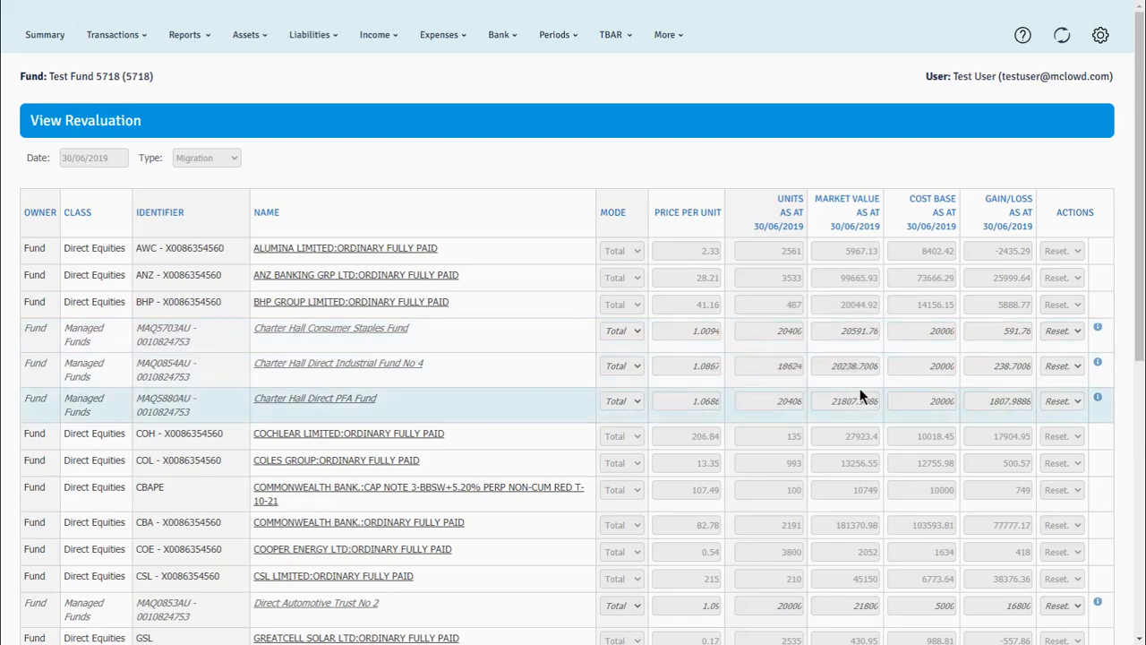
scroll(835, 334, down, 1)
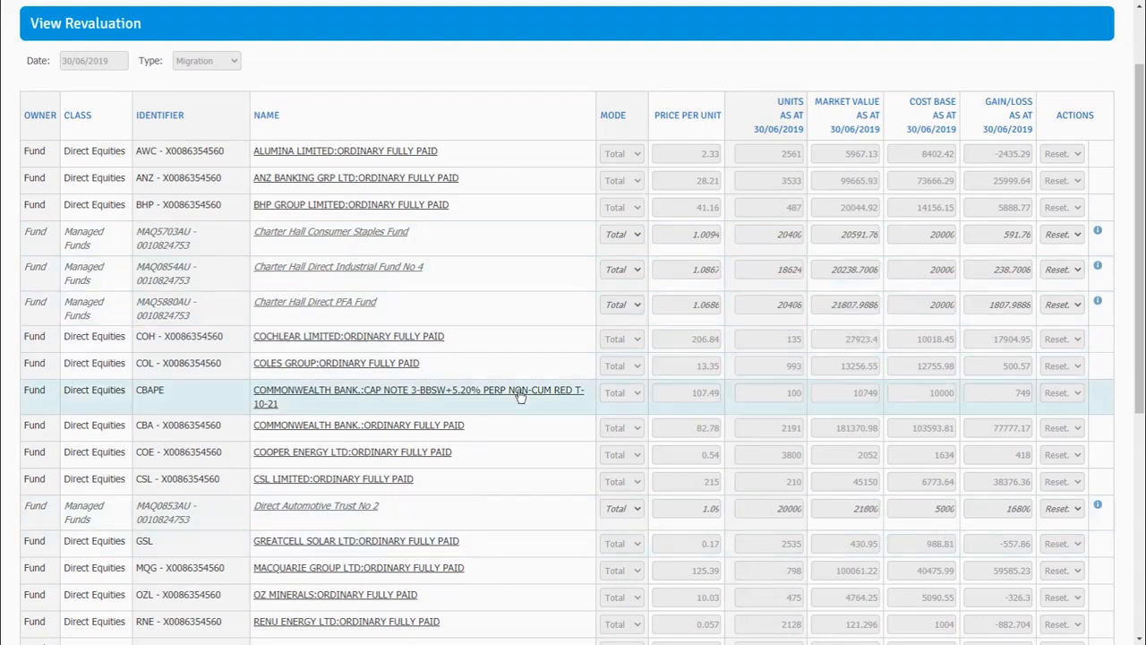
scroll(514, 385, down, 2)
scroll(514, 384, up, 3)
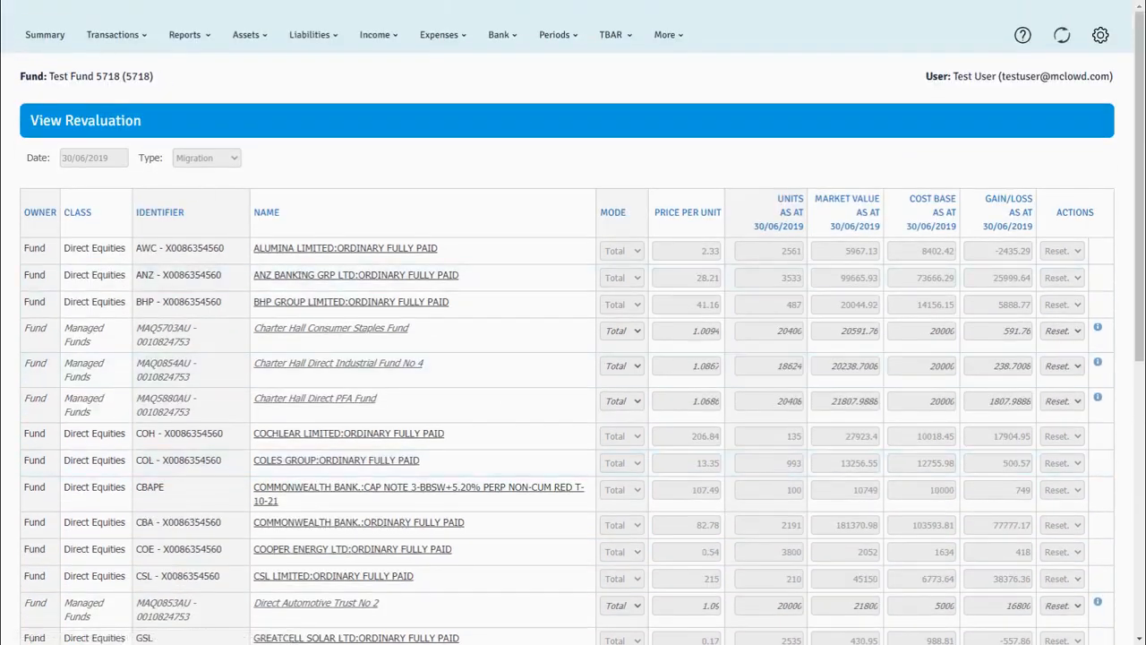
key(alt+Left)
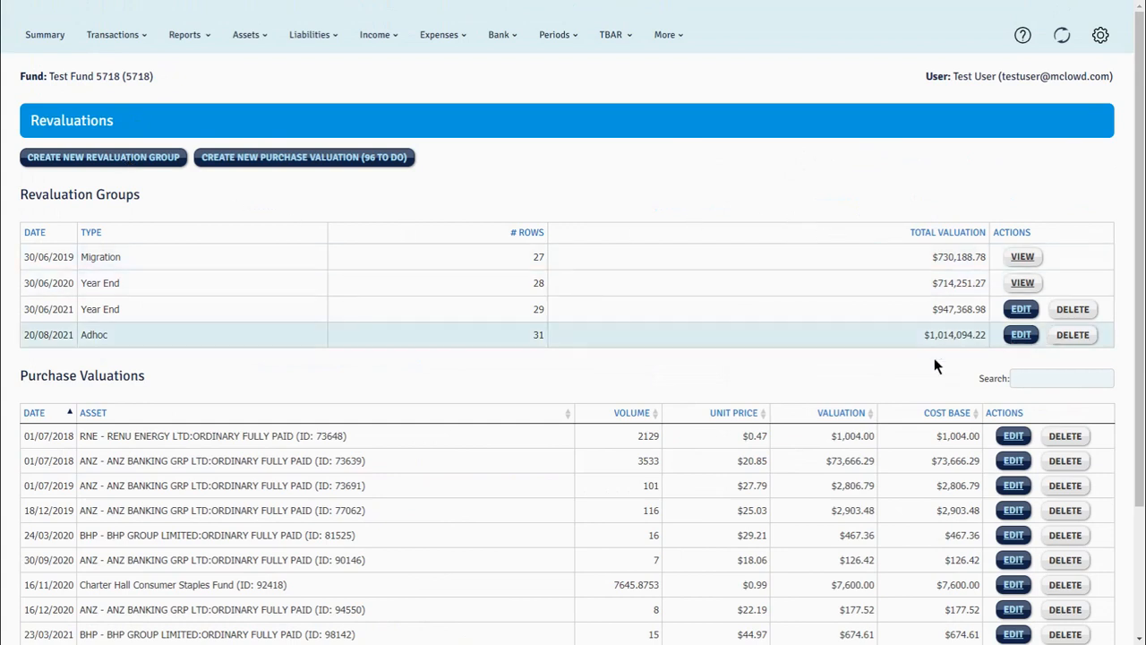
Start a new revaluation group dated 06/07/2021.
click(62, 161)
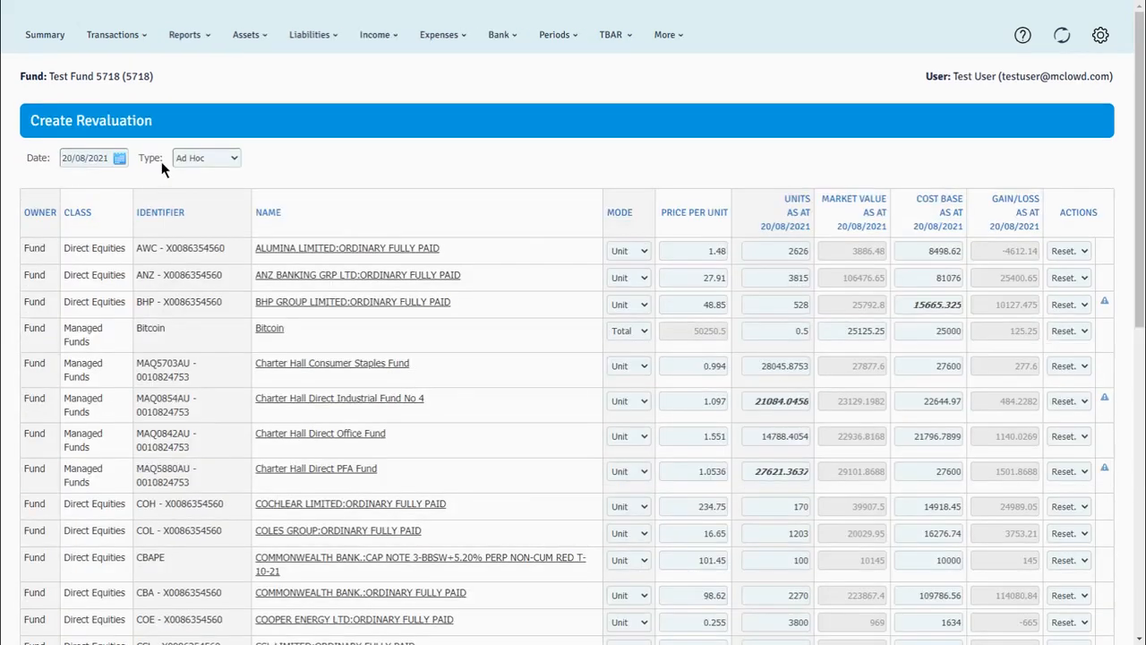
click(117, 162)
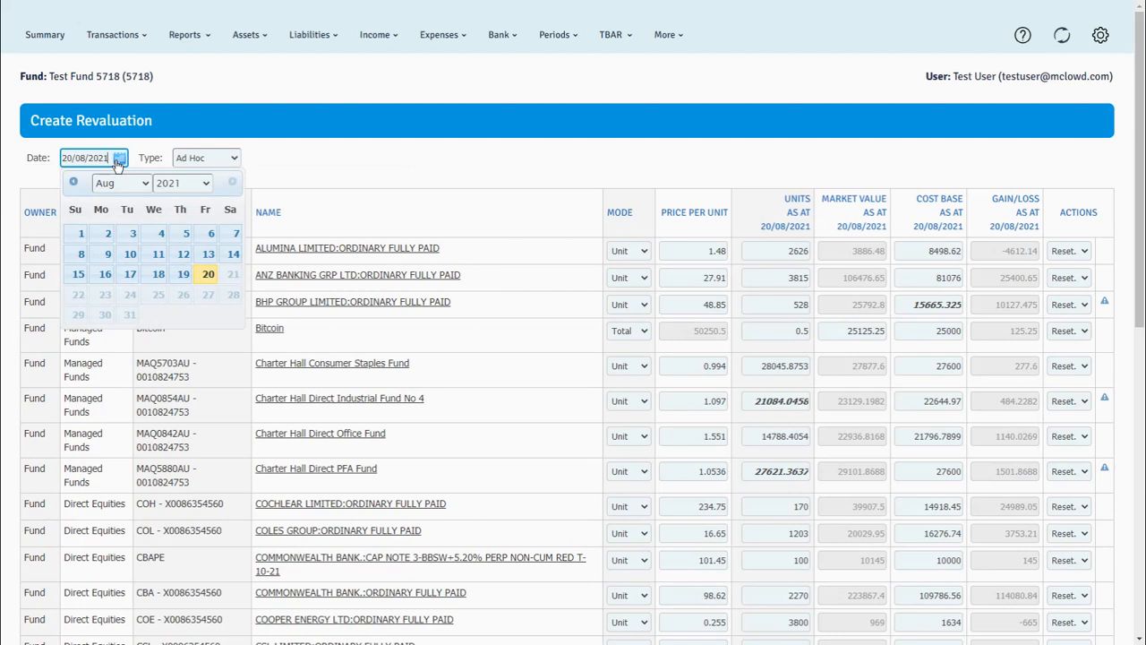
click(74, 184)
click(73, 182)
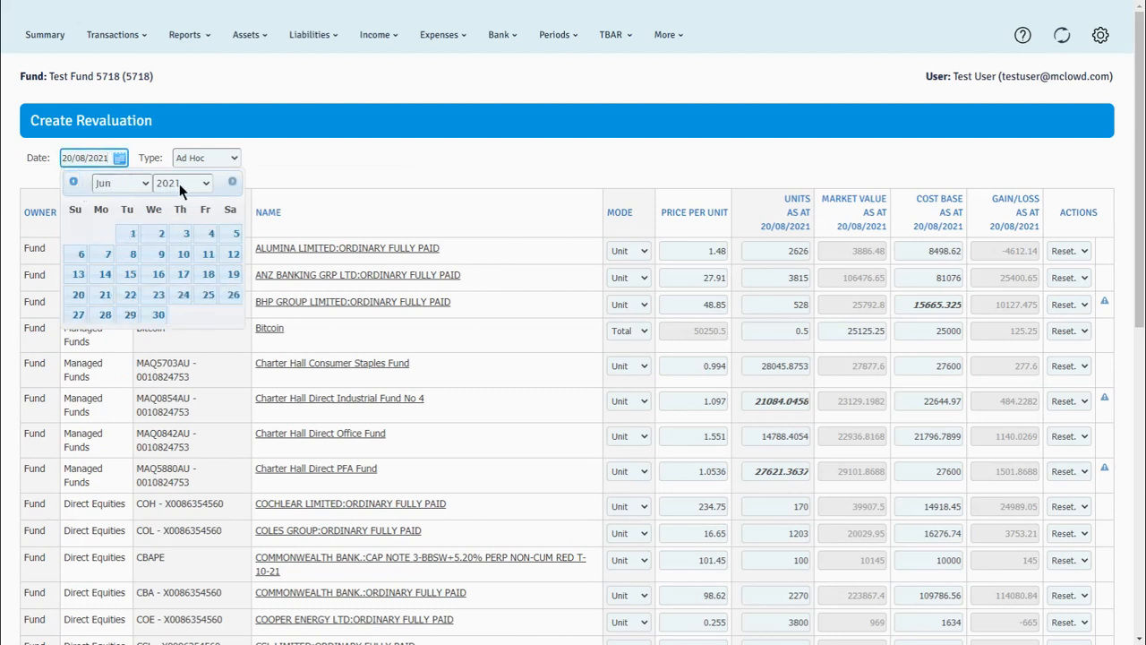
click(231, 183)
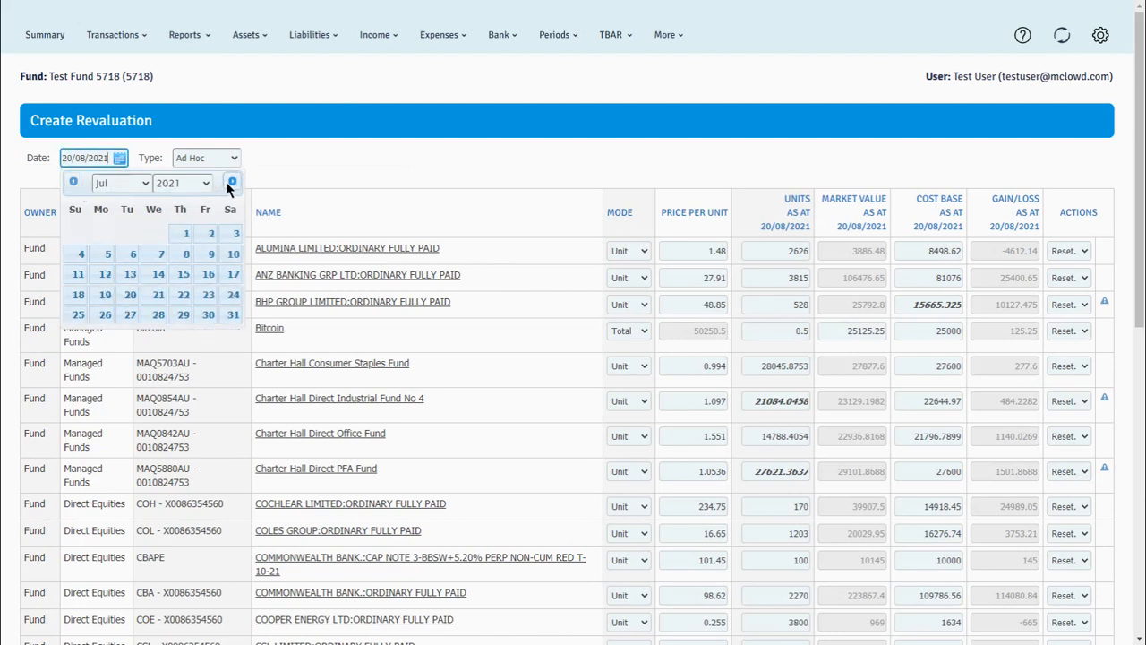
click(129, 255)
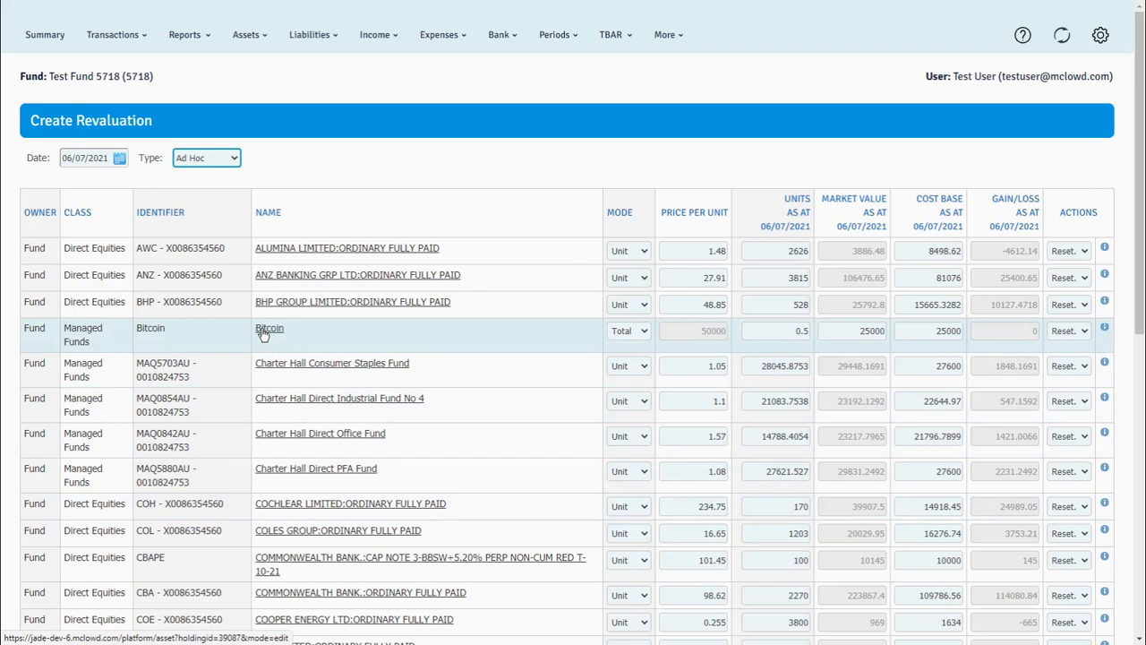
Switch Bitcoin's valuation mode to Unit and back to Total.
click(641, 332)
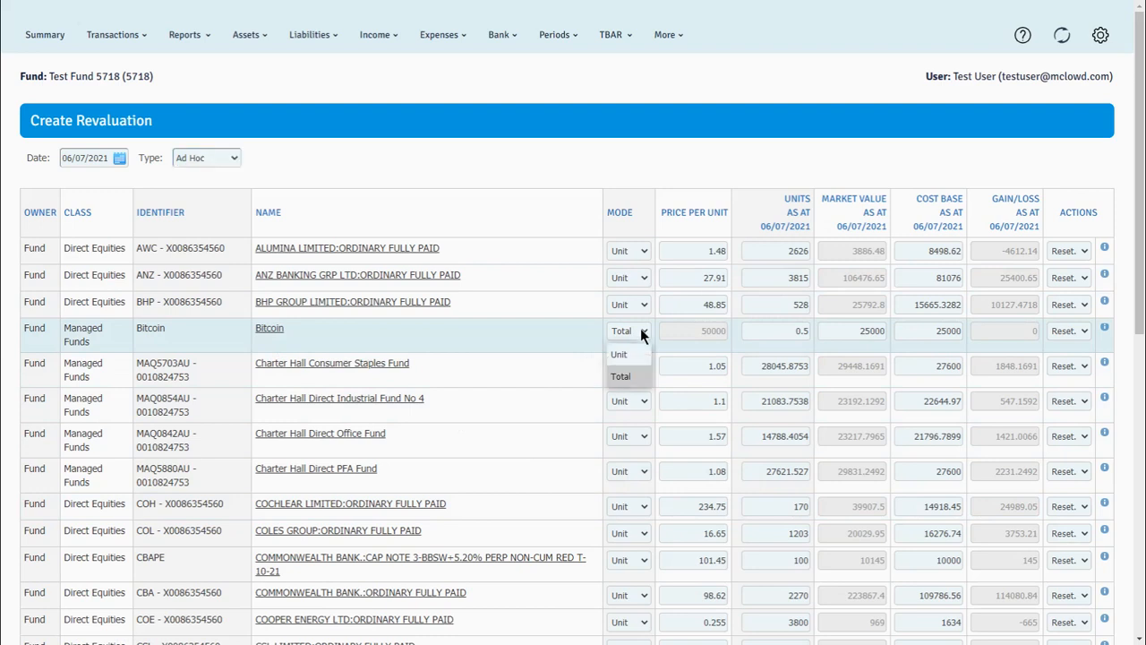
click(629, 351)
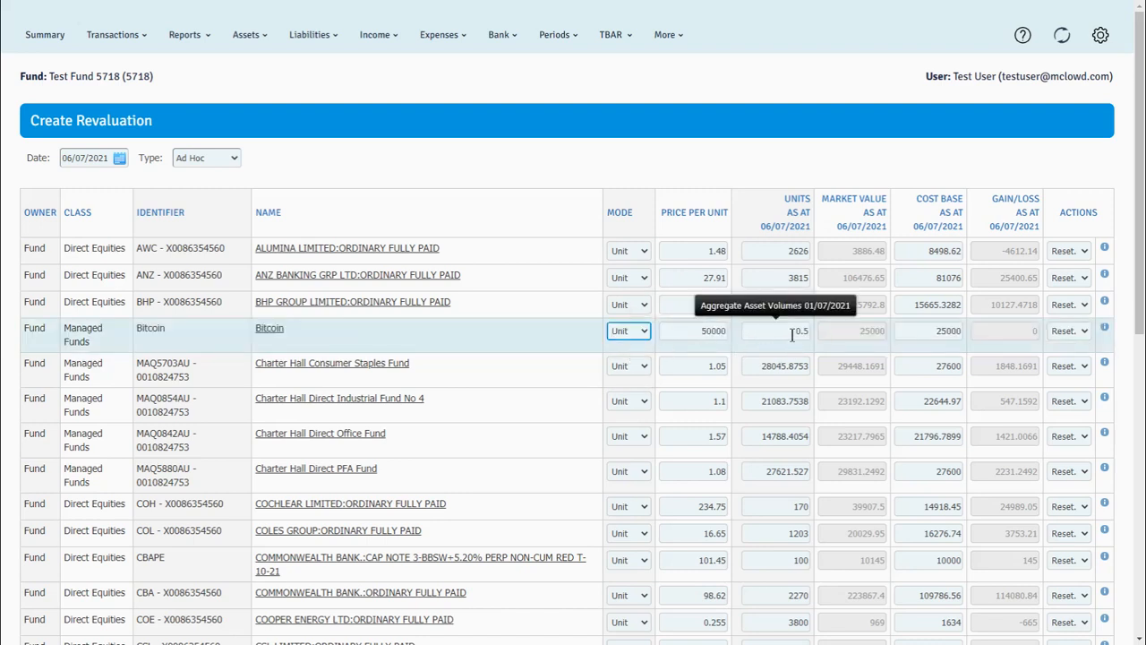
click(643, 331)
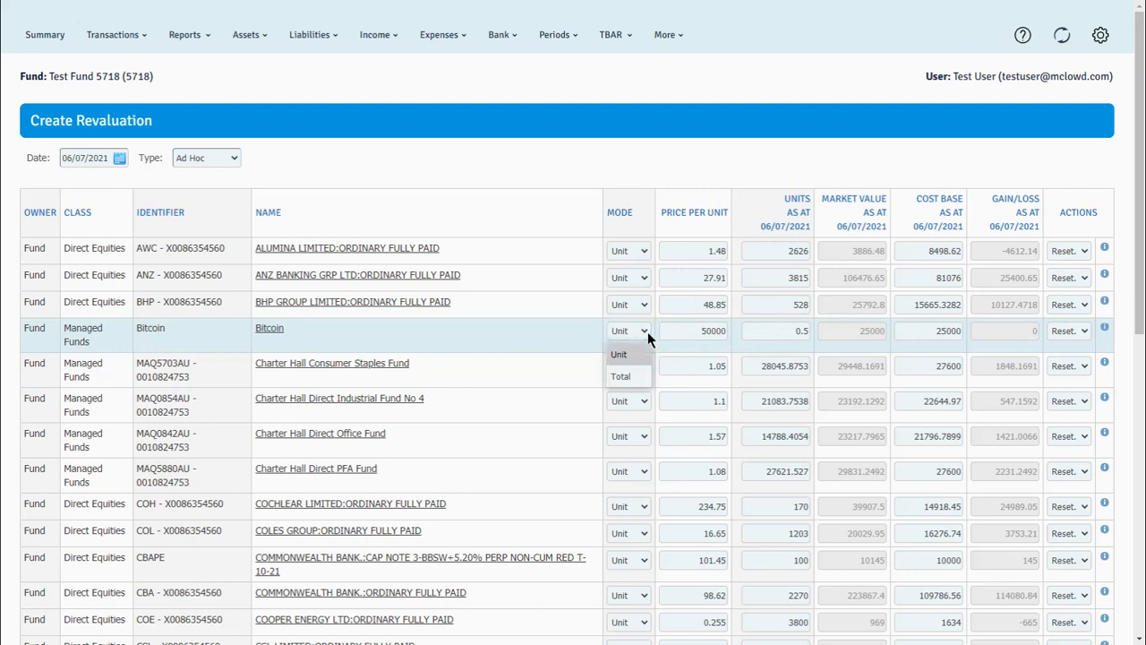
click(631, 376)
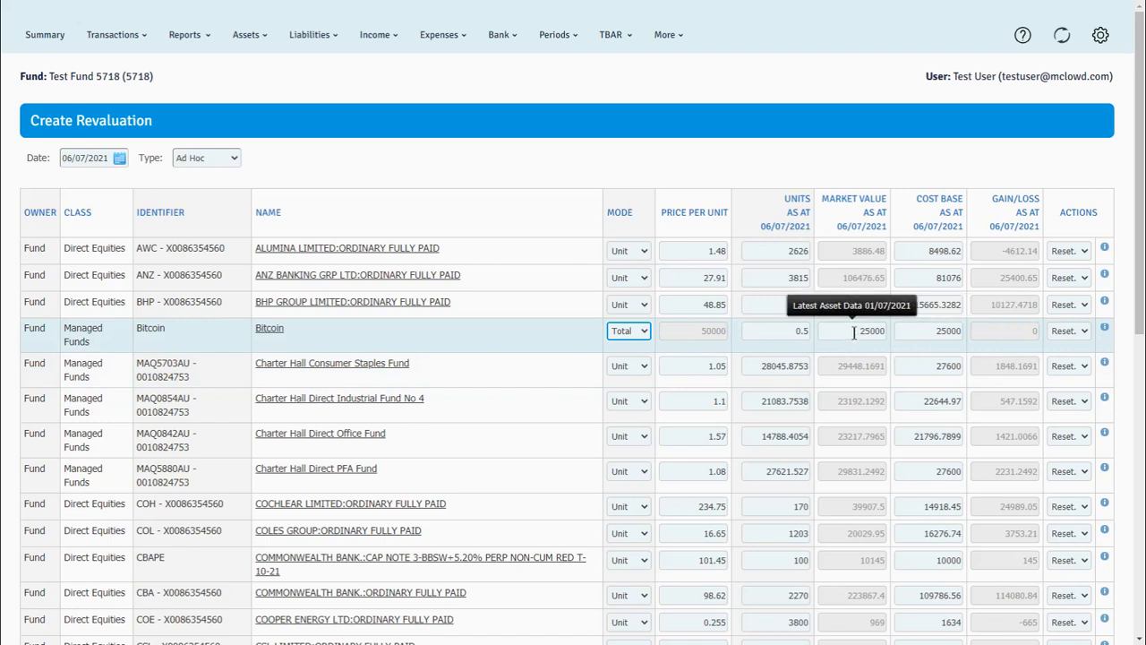
Set Bitcoin's market value to 25125.22 and its units to 0.5125.
drag(854, 333, 884, 326)
text(2)
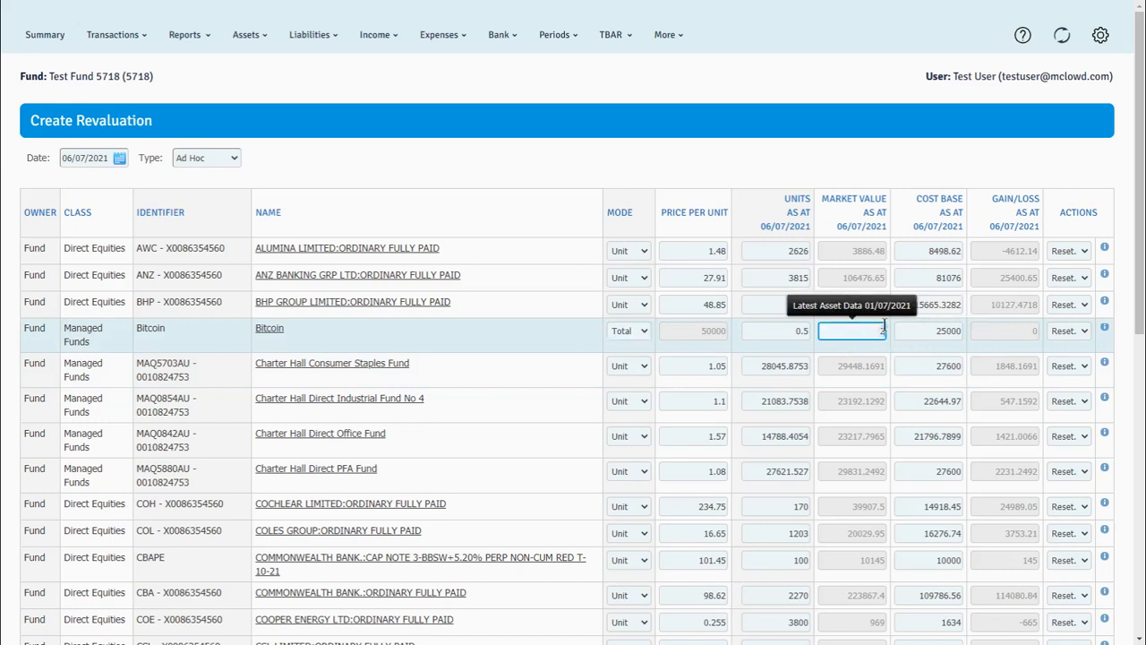
text(5125.22)
key(Tab)
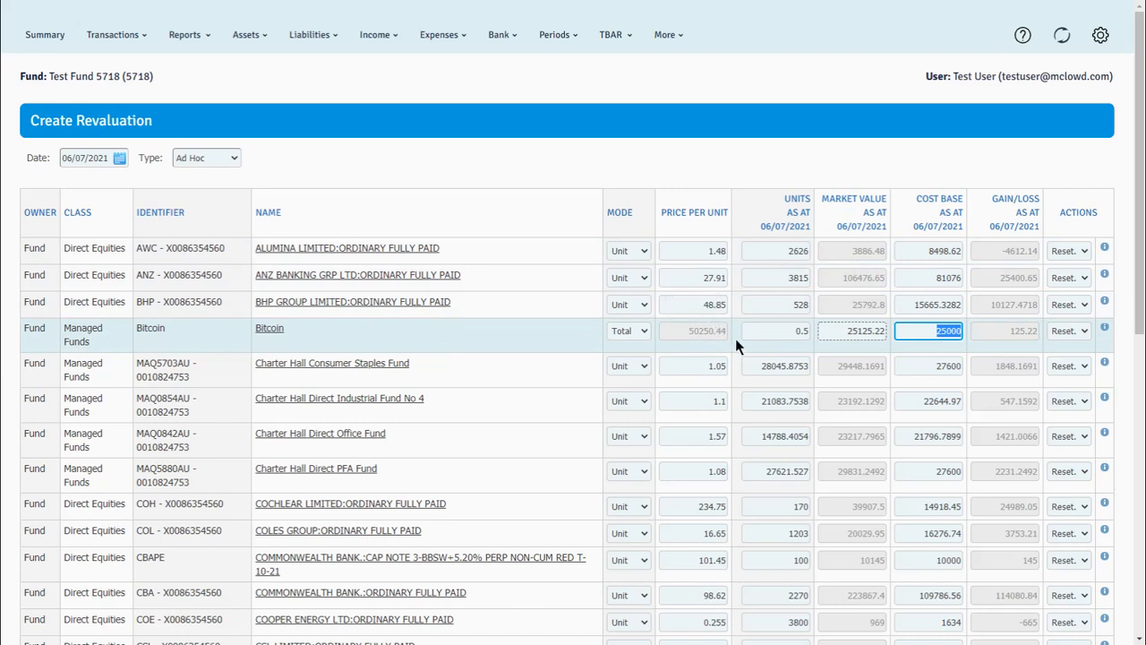
click(806, 330)
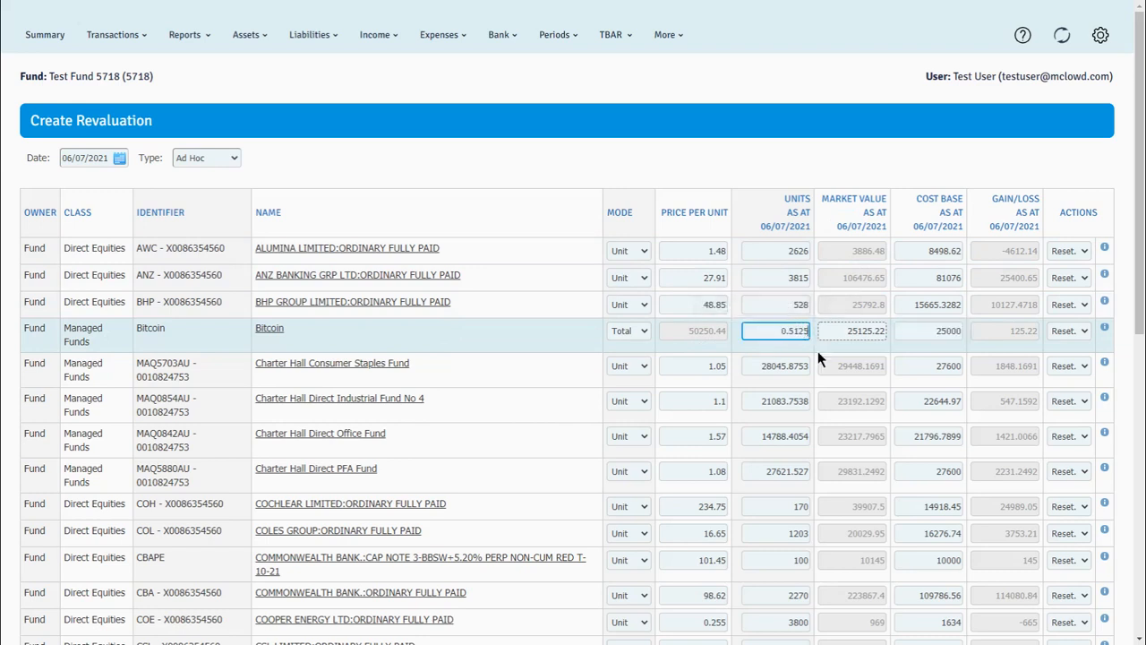
text(125)
key(Tab)
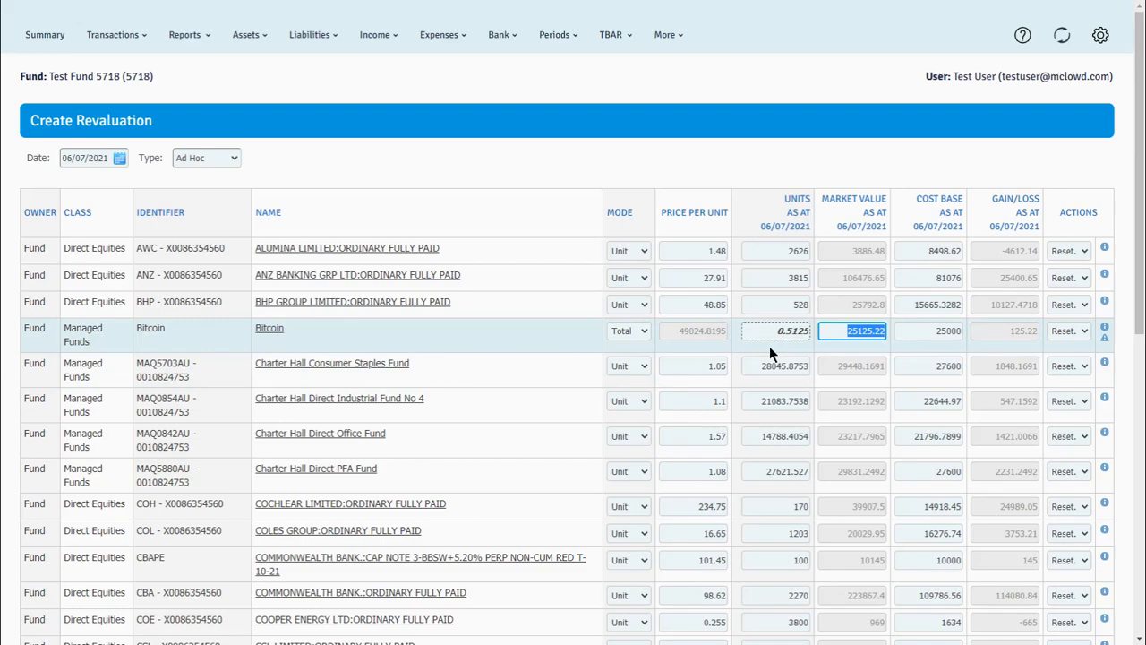
Save the new 06/07/2021 Ad Hoc revaluation group.
scroll(769, 349, down, 1)
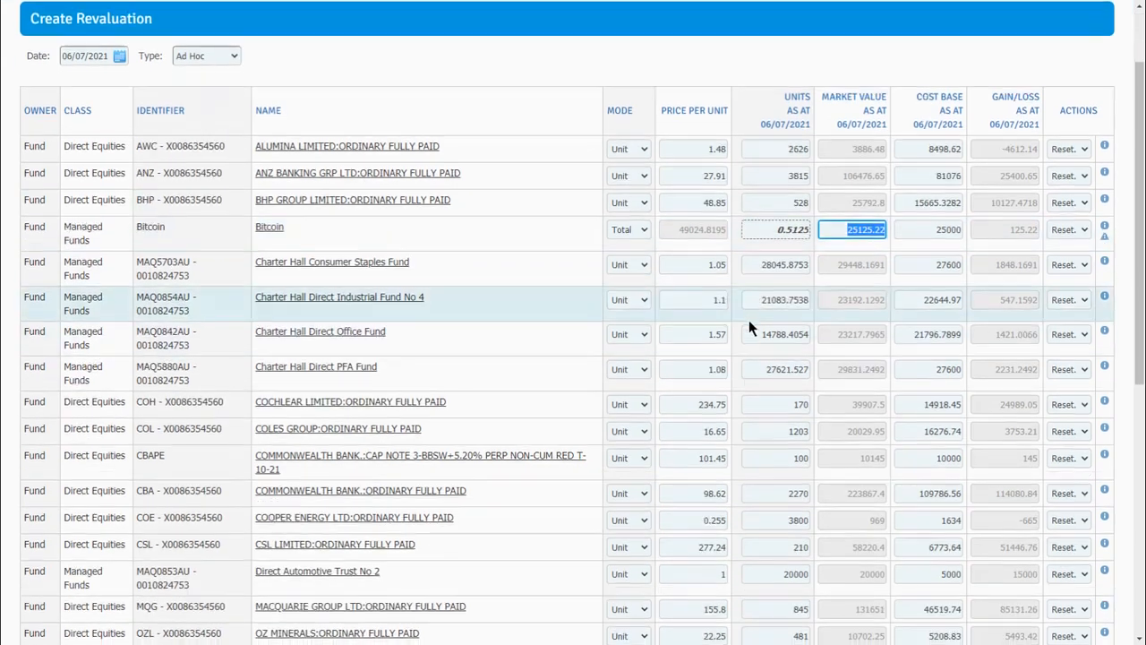
scroll(750, 328, down, 3)
scroll(748, 327, down, 2)
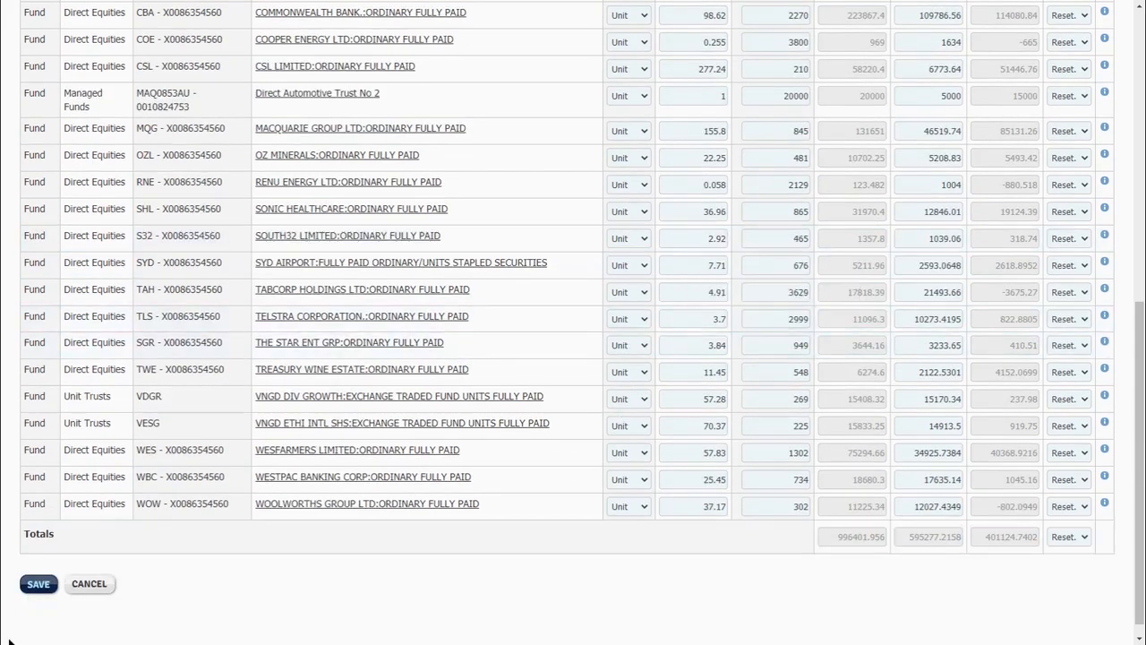
click(39, 584)
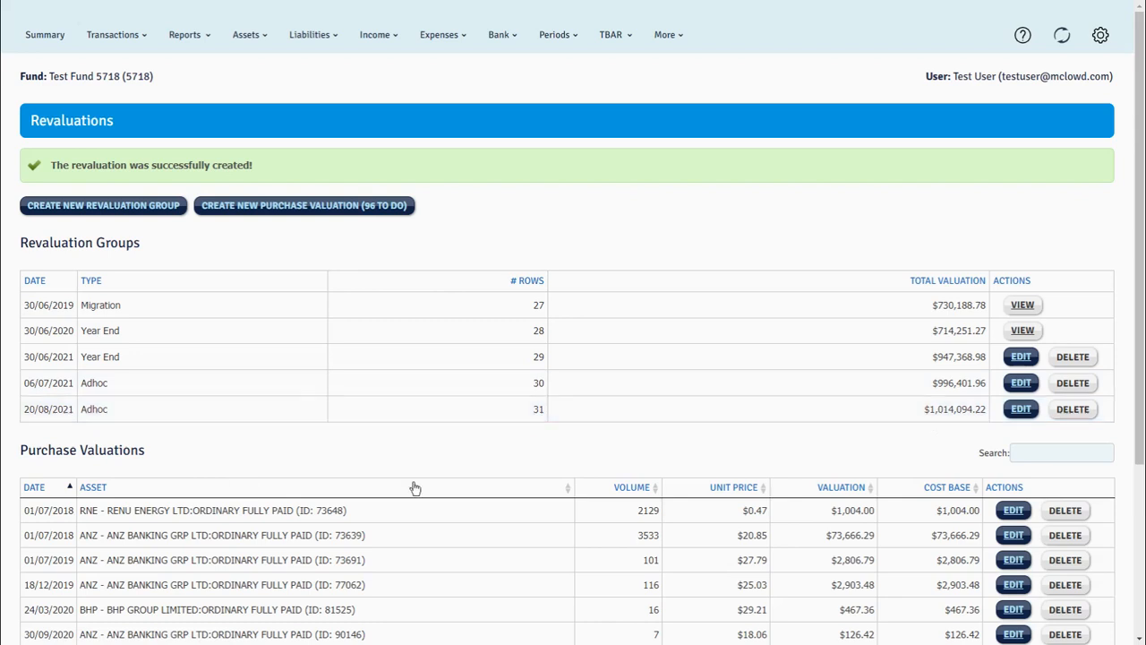
Delete the Adhoc revaluation group dated 20/08/2021 and confirm the deletion.
click(1072, 409)
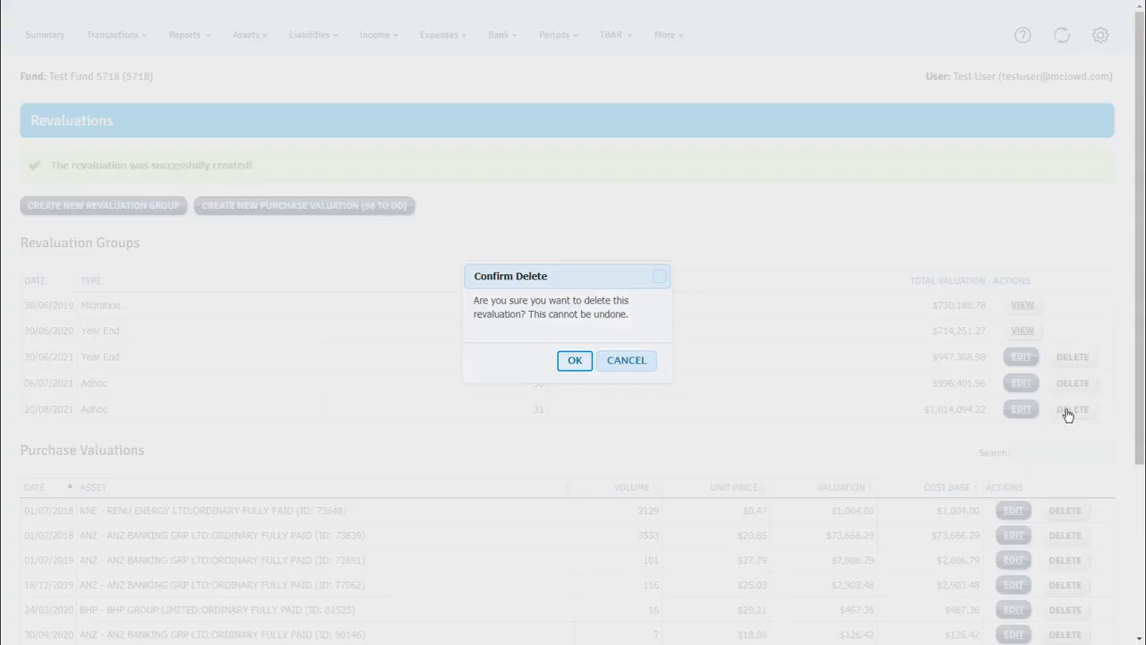
click(575, 362)
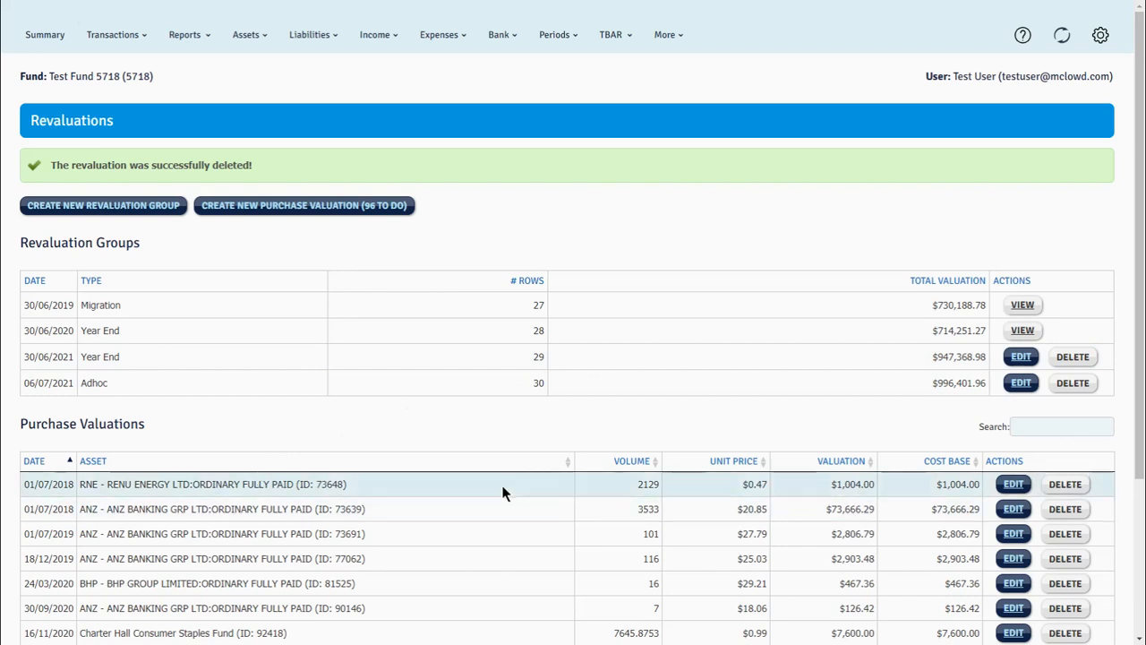
Create a purchase valuation for the Alumina Limited parcel of 01/07/2018 with its prefilled values, and save it to add another.
scroll(506, 484, down, 2)
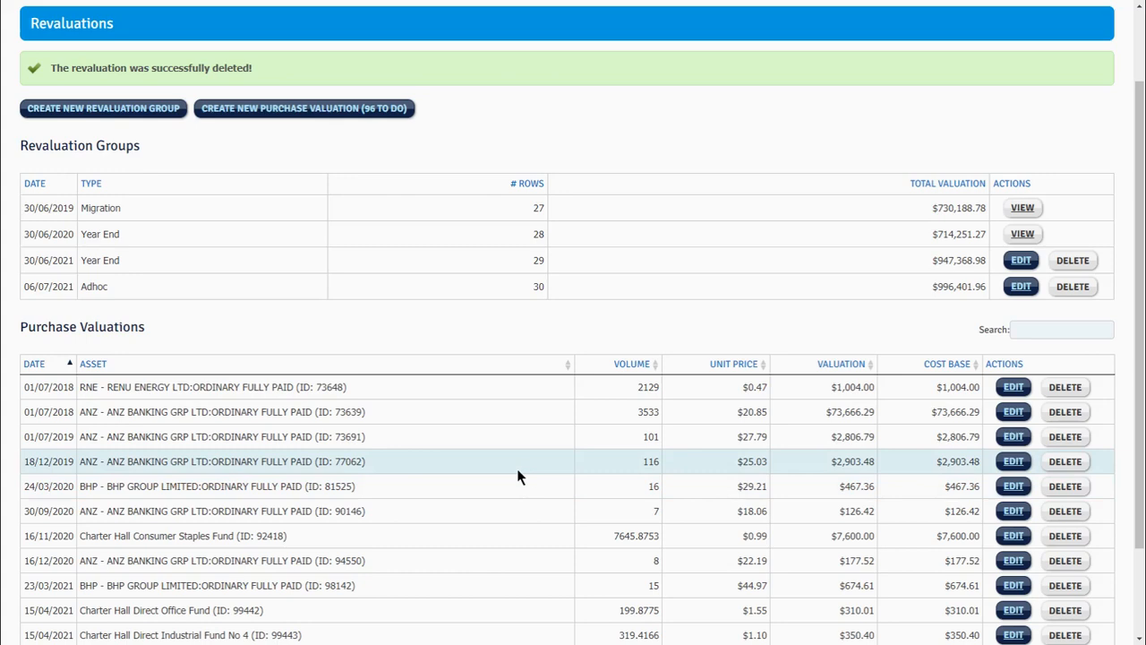
scroll(518, 477, up, 2)
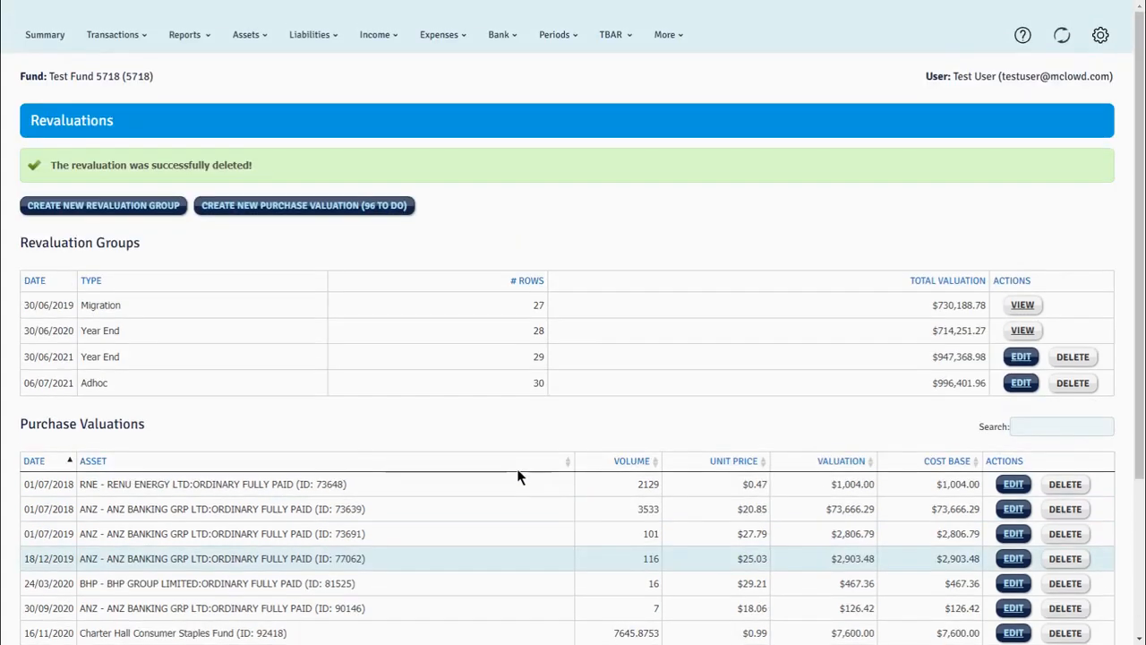
scroll(518, 476, down, 2)
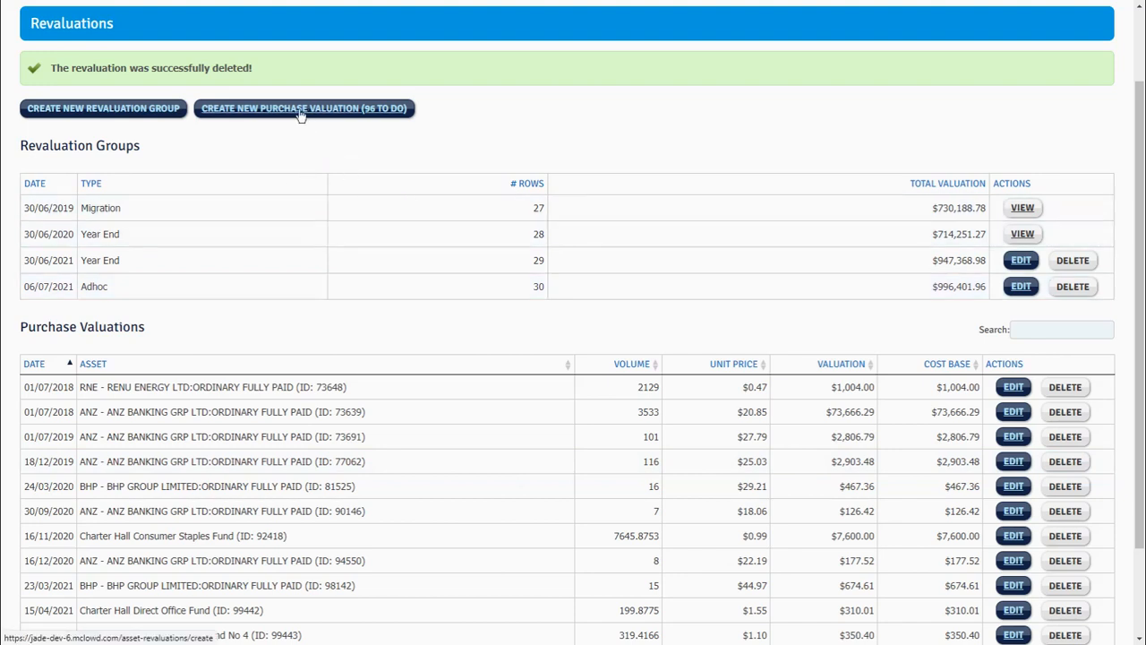
click(373, 110)
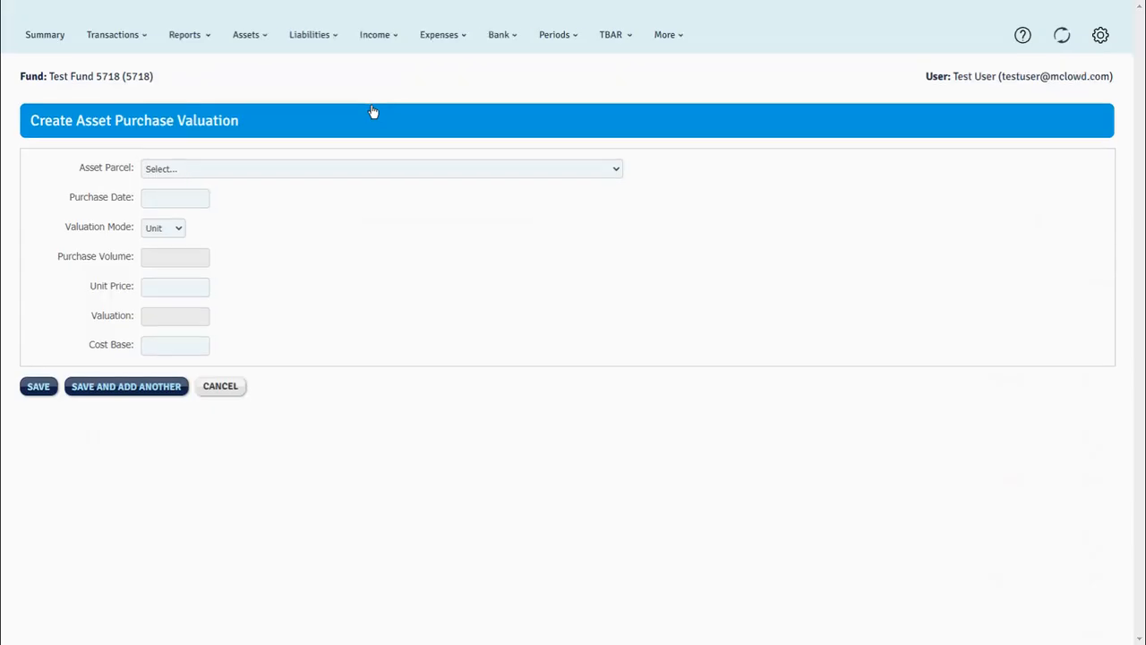
click(382, 170)
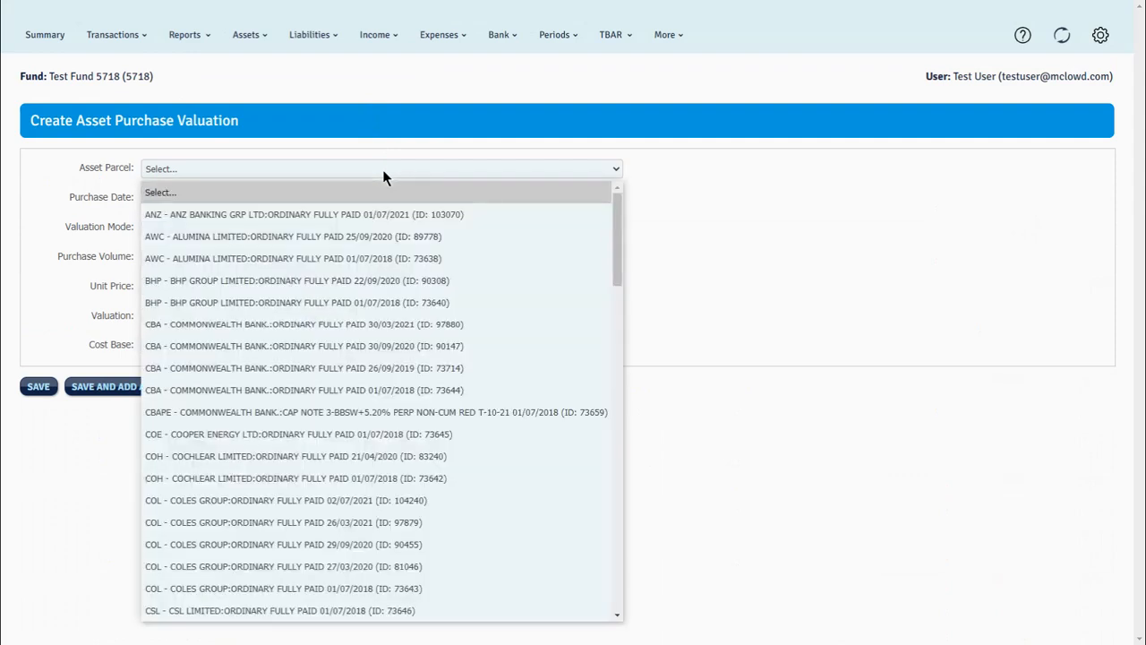
click(374, 262)
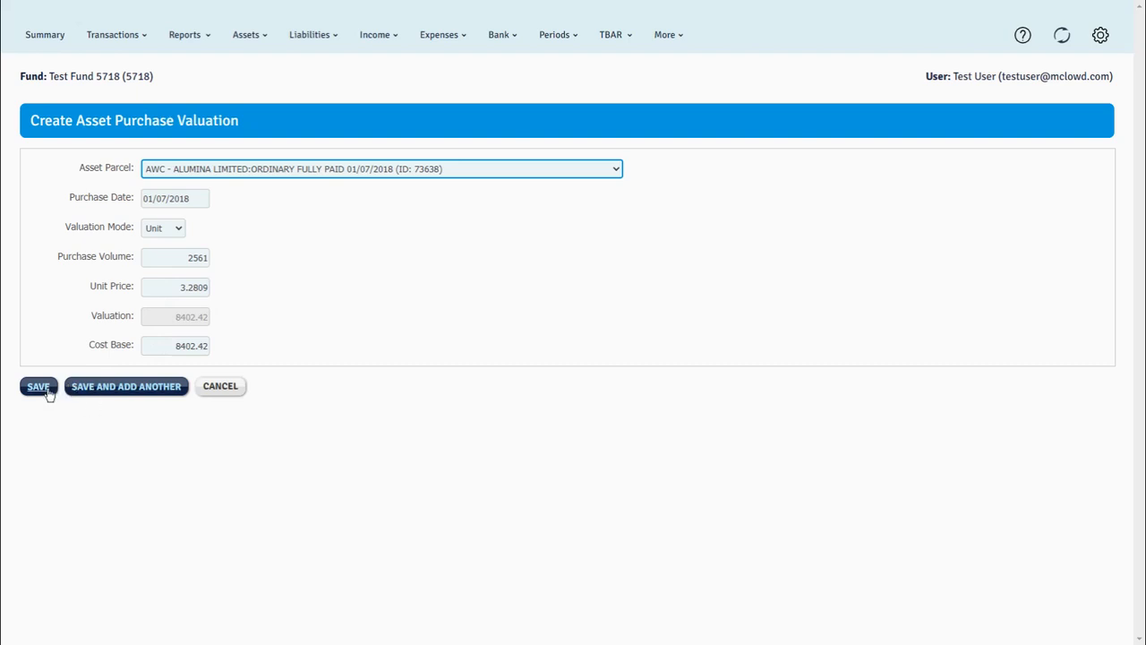
click(121, 392)
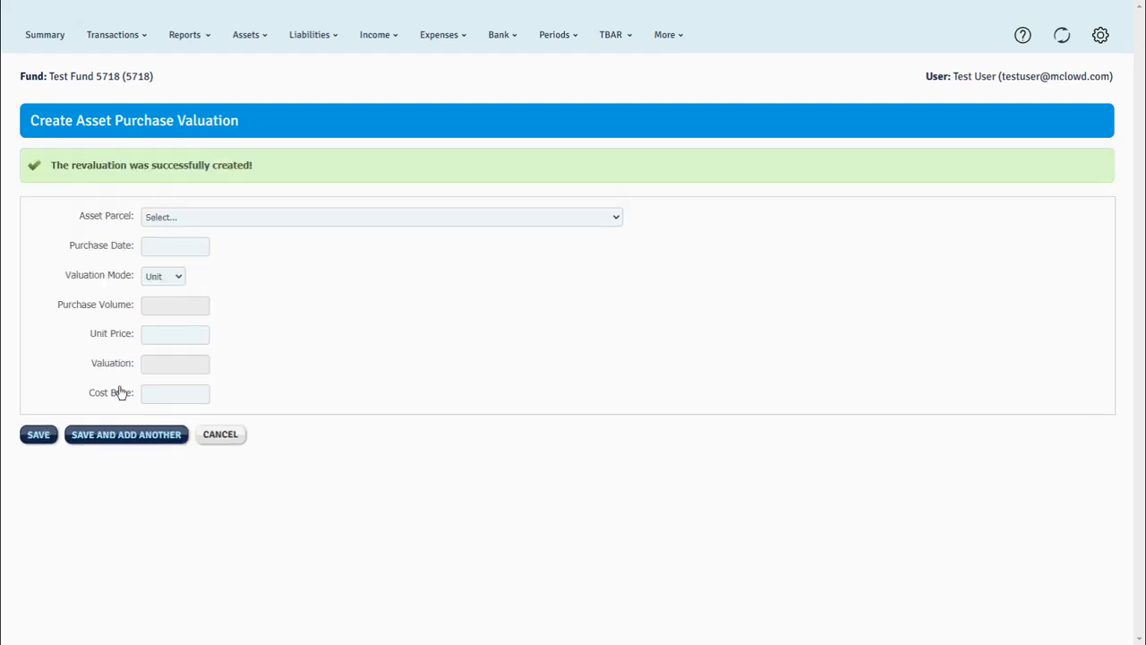
Create and save a purchase valuation for the Alumina Limited parcel of 25/09/2020 with its prefilled values.
click(429, 221)
click(421, 253)
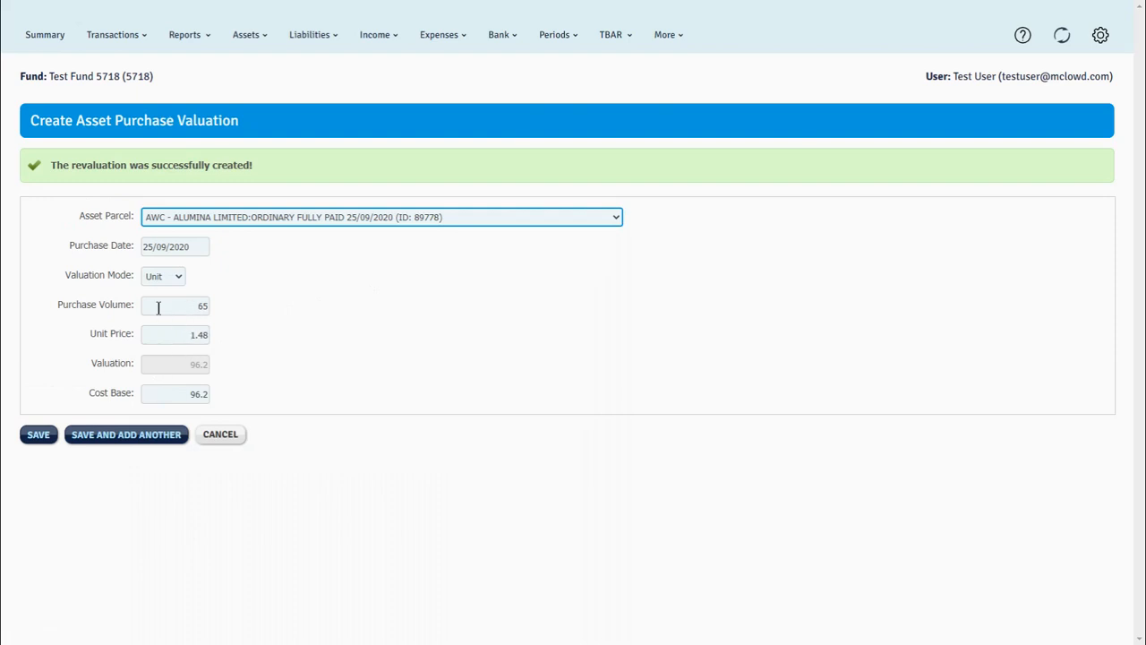
click(38, 435)
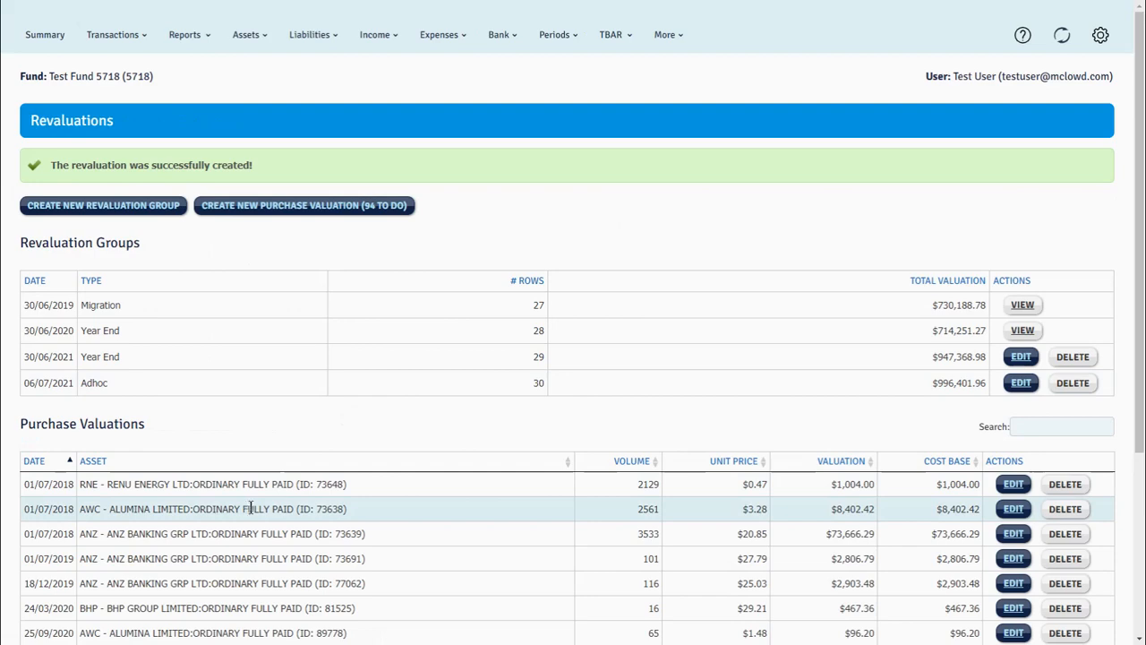
Open the 01/07/2021 Bitcoin purchase valuation for editing.
scroll(251, 508, down, 1)
scroll(254, 508, down, 1)
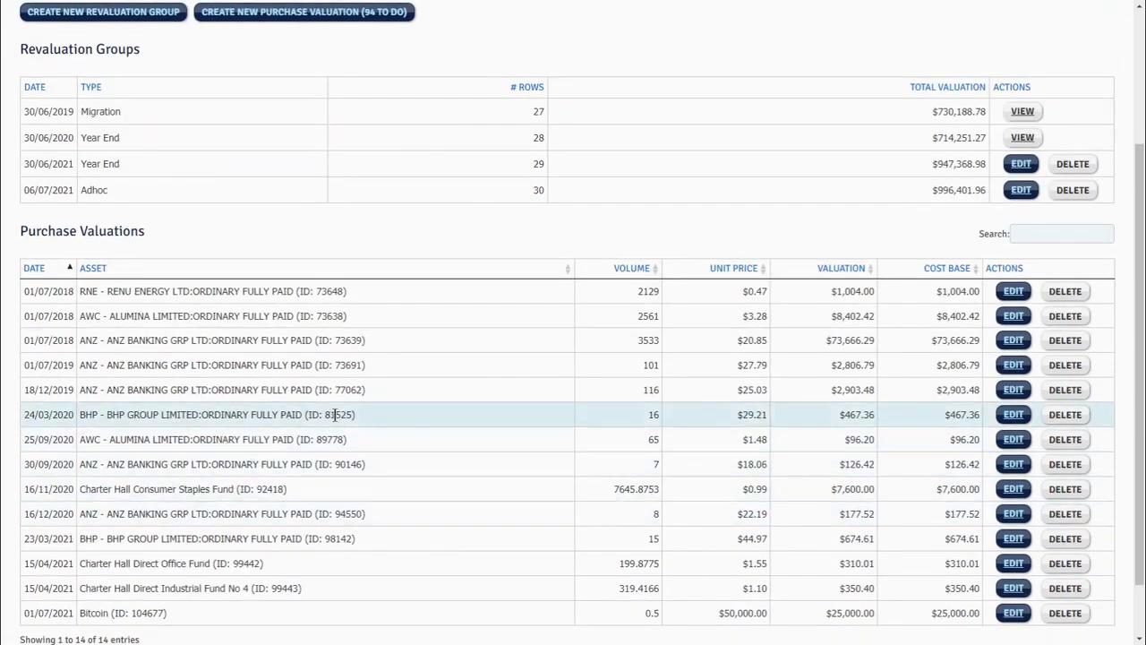
scroll(330, 269, up, 1)
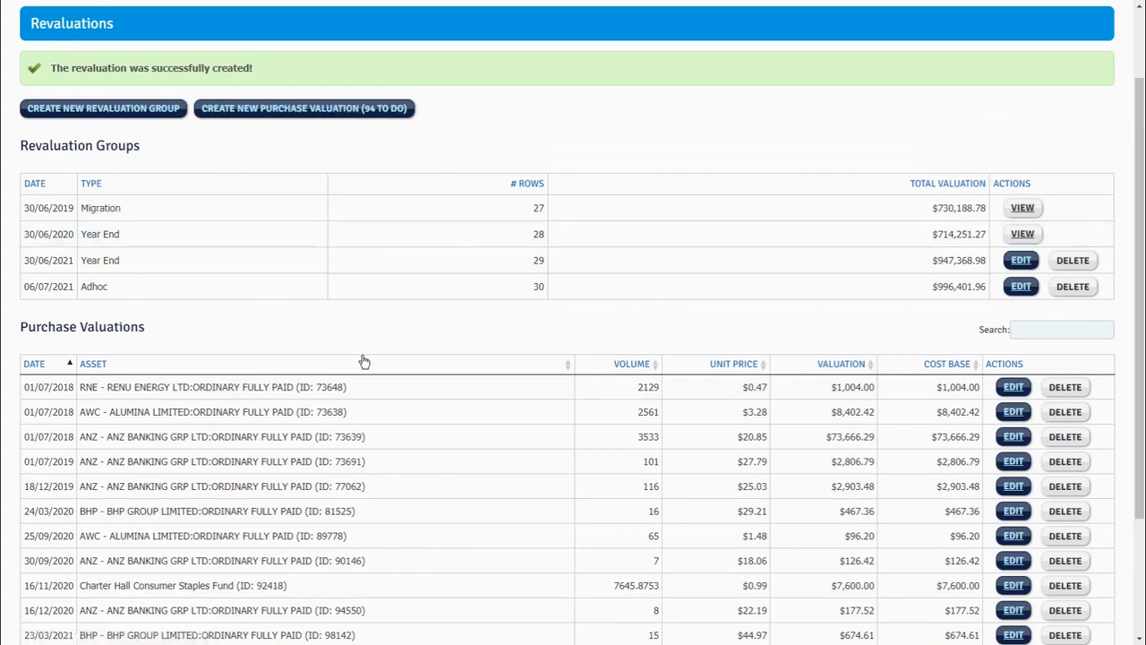
scroll(466, 438, down, 2)
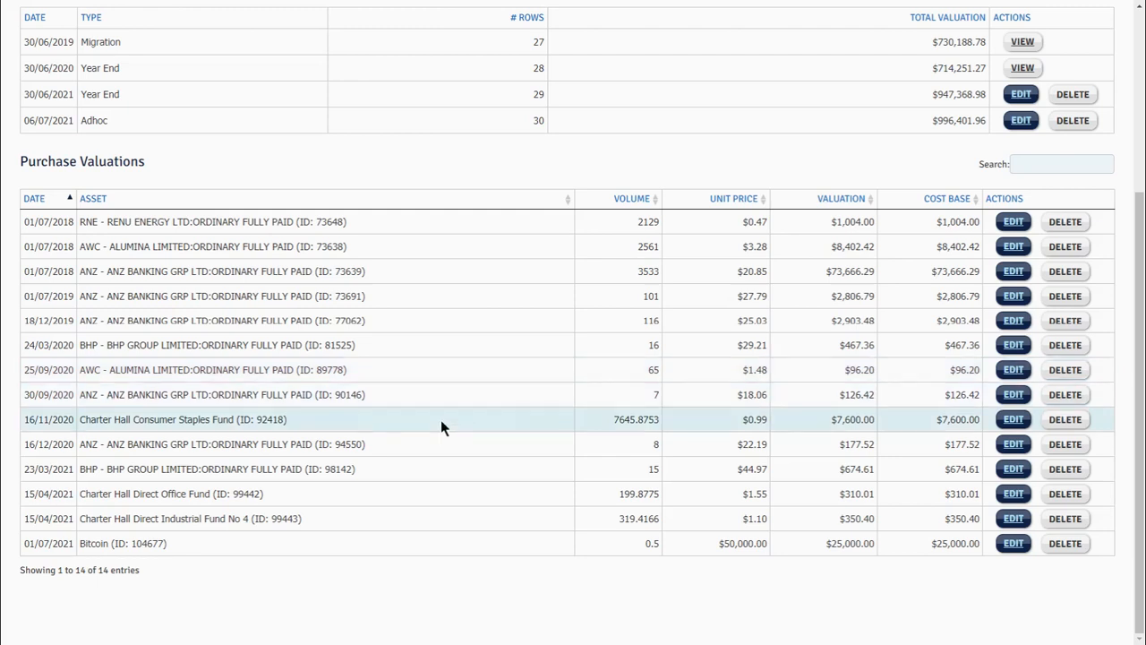
click(1013, 543)
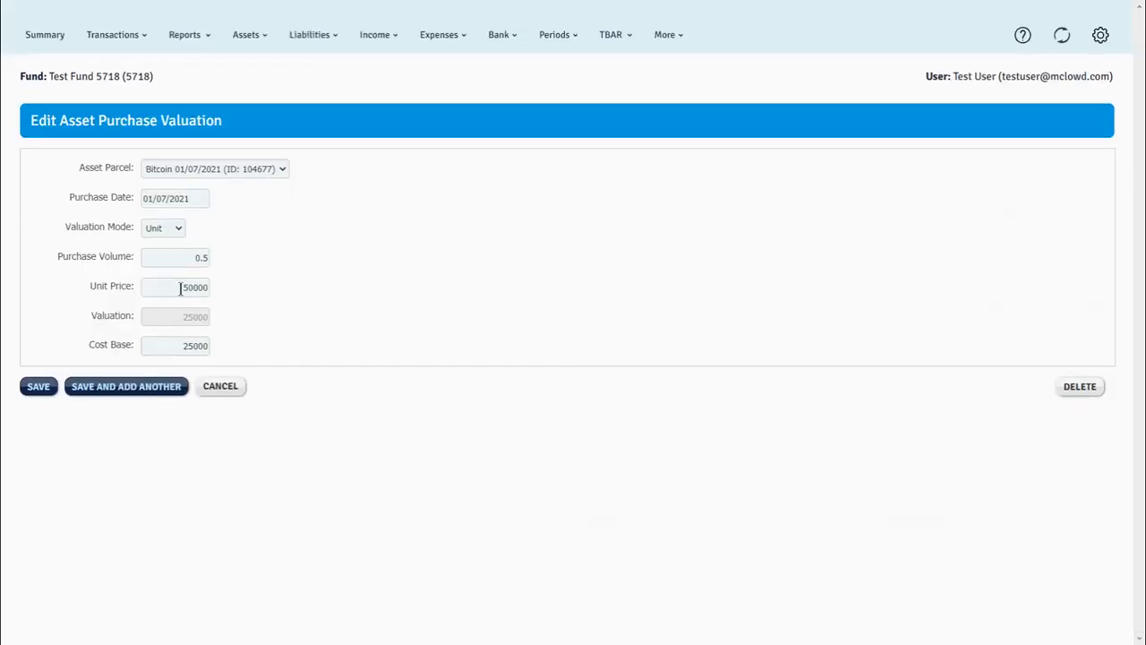
Set the purchase volume of the 01/07/2021 Bitcoin purchase valuation to 0.5251 and save the change.
double_click(191, 259)
key(BackSpace)
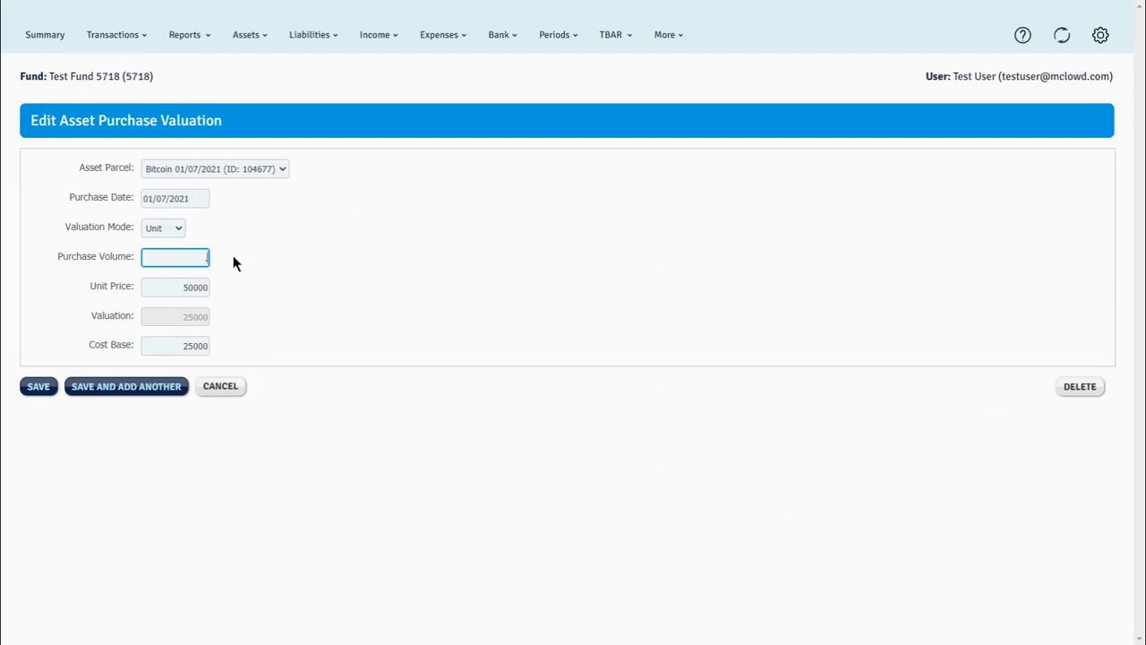
text(.5251)
click(38, 387)
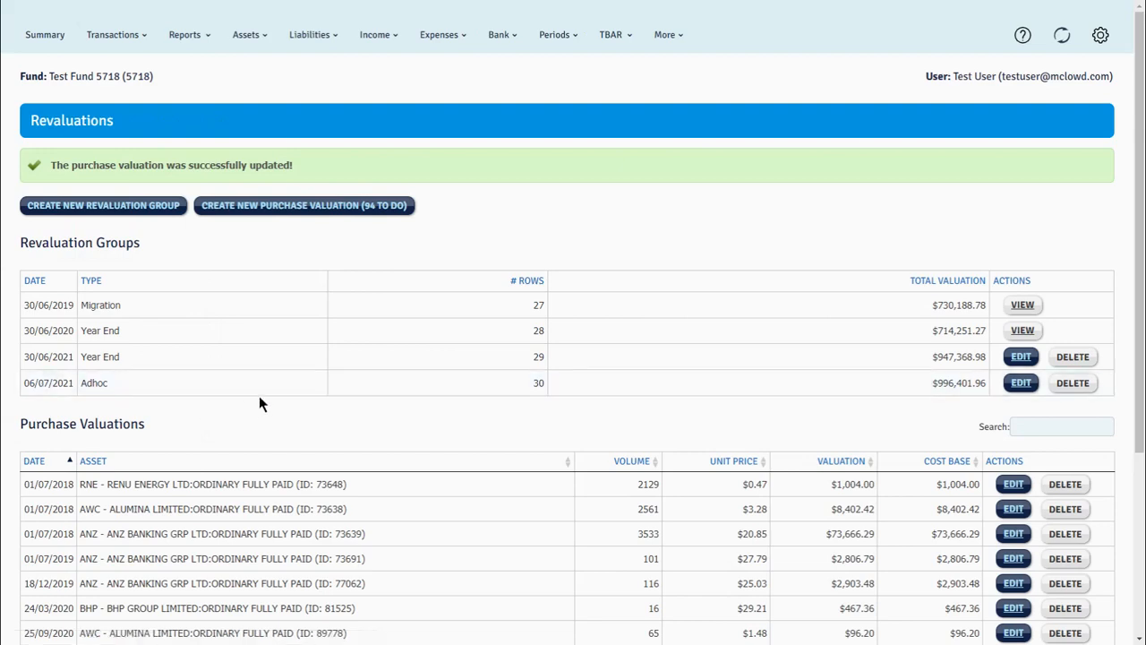
Review the purchase valuations list and check the volume and valuation in the updated Bitcoin row.
scroll(402, 445, down, 3)
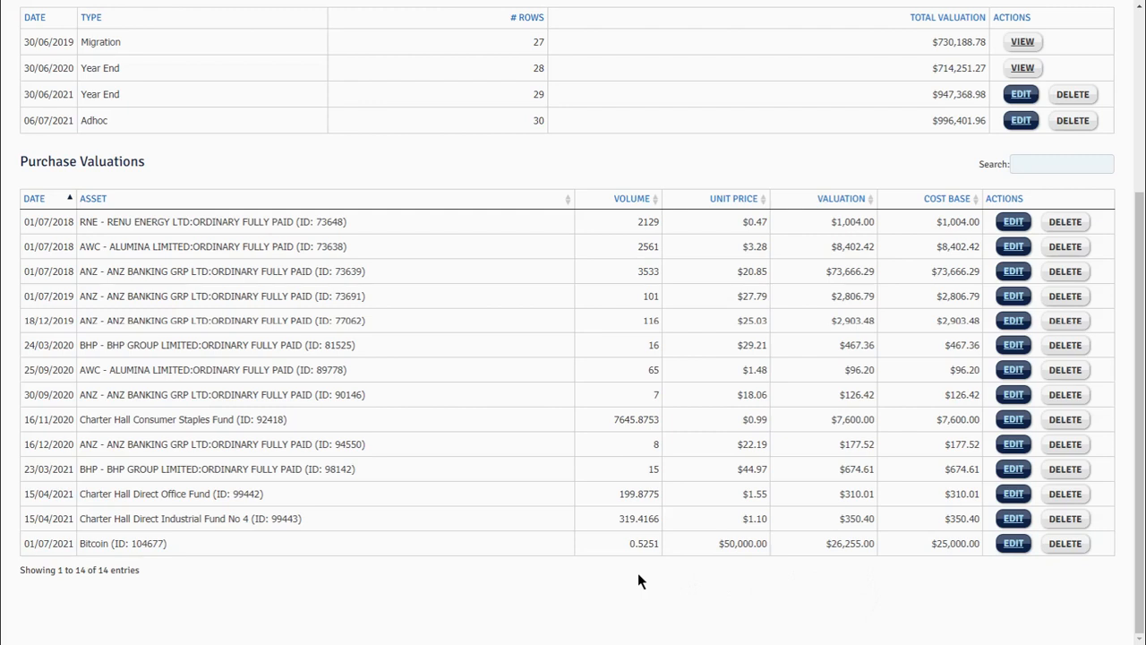
scroll(638, 580, up, 1)
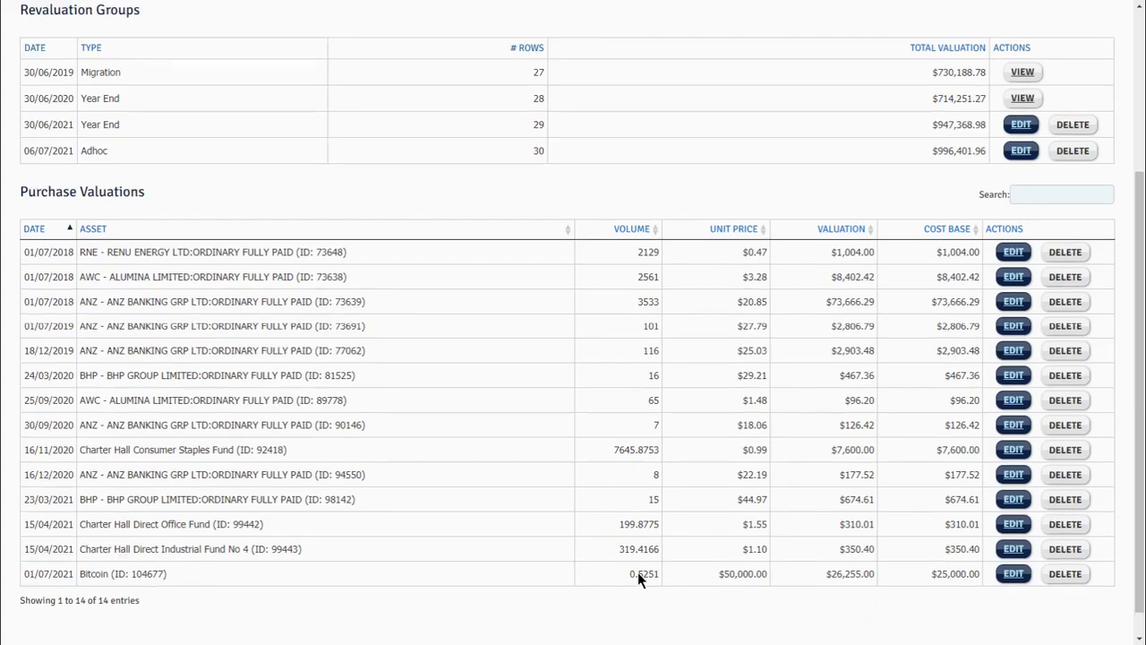
scroll(638, 579, down, 1)
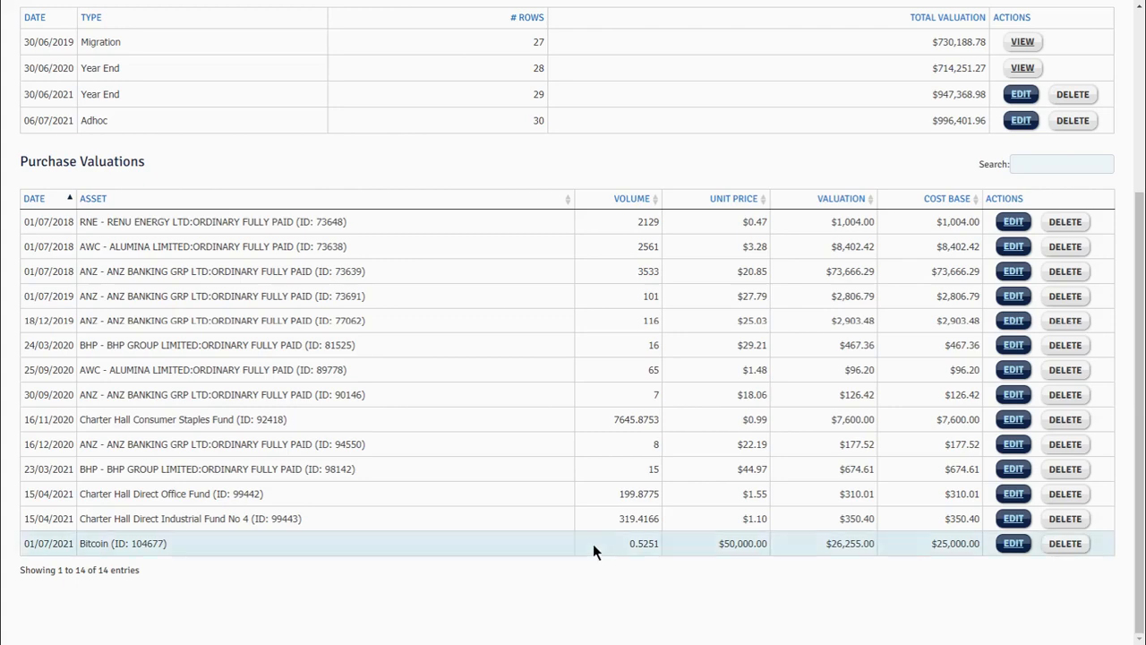
scroll(593, 543, up, 2)
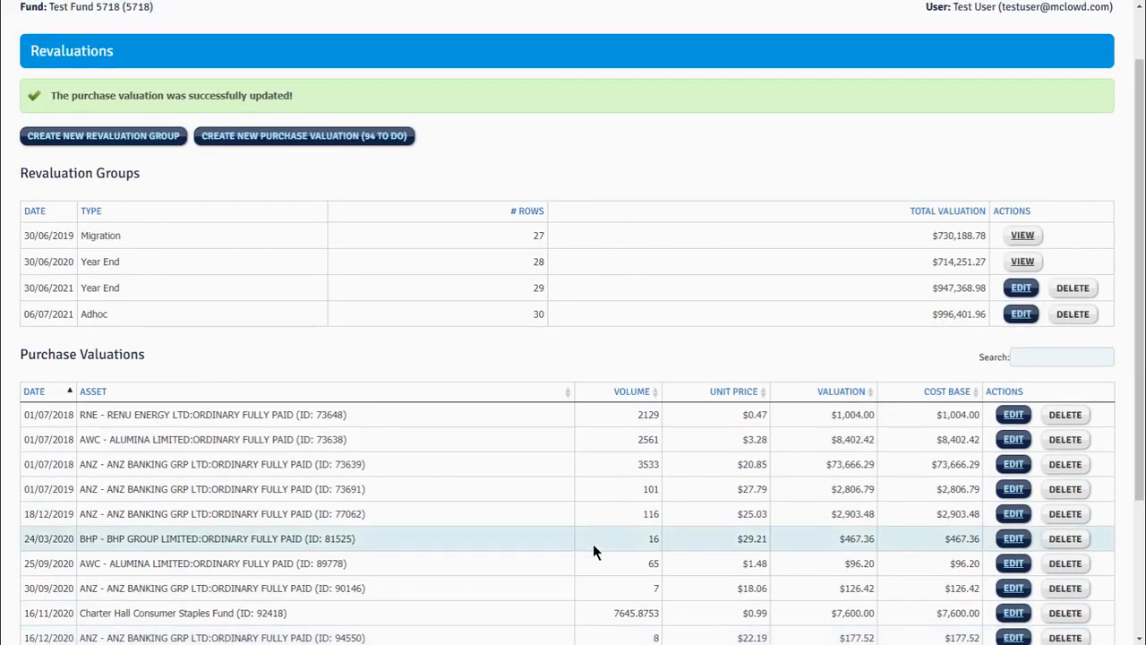